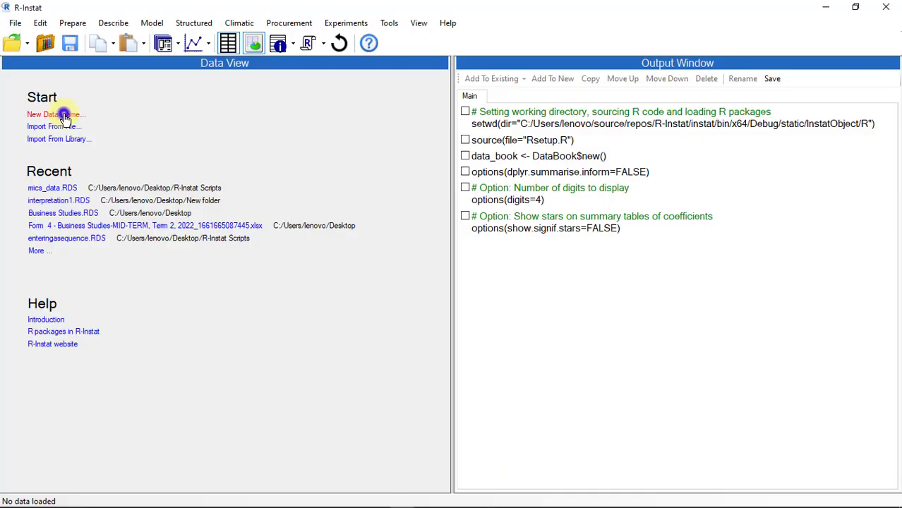
# - Create an empty data frame named data with one column x1 and 500 rows
pyautogui.click(64, 113)
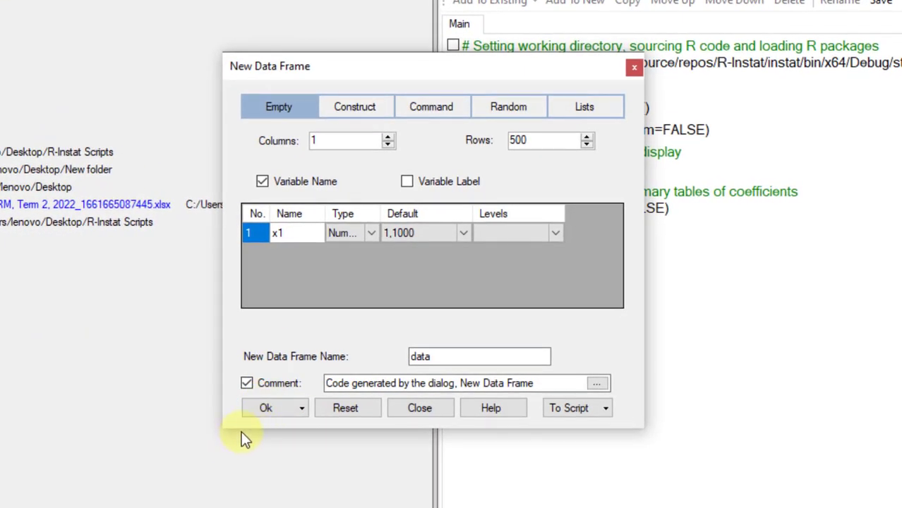
pyautogui.click(266, 407)
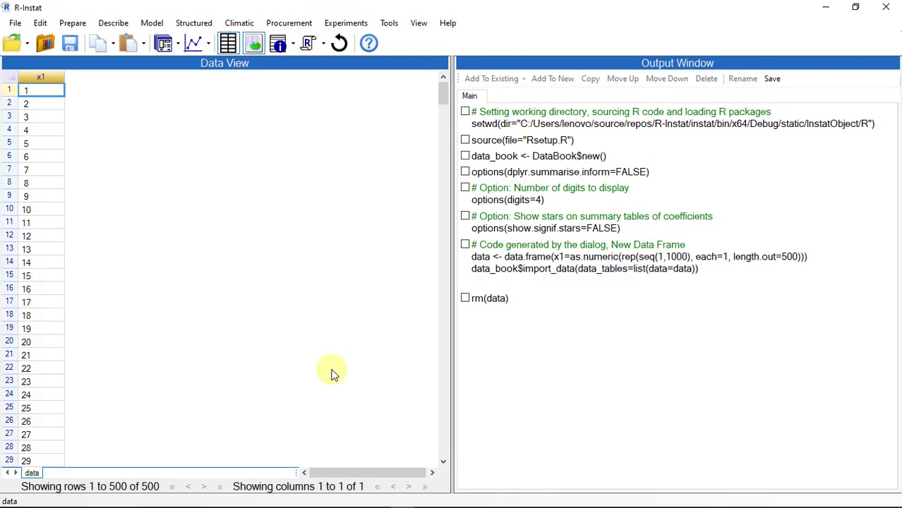
# - Calculate as many abundant numbers as the data frame has rows, using the Integer abundant function, and save them as column abundant
pyautogui.click(73, 22)
pyautogui.click(106, 72)
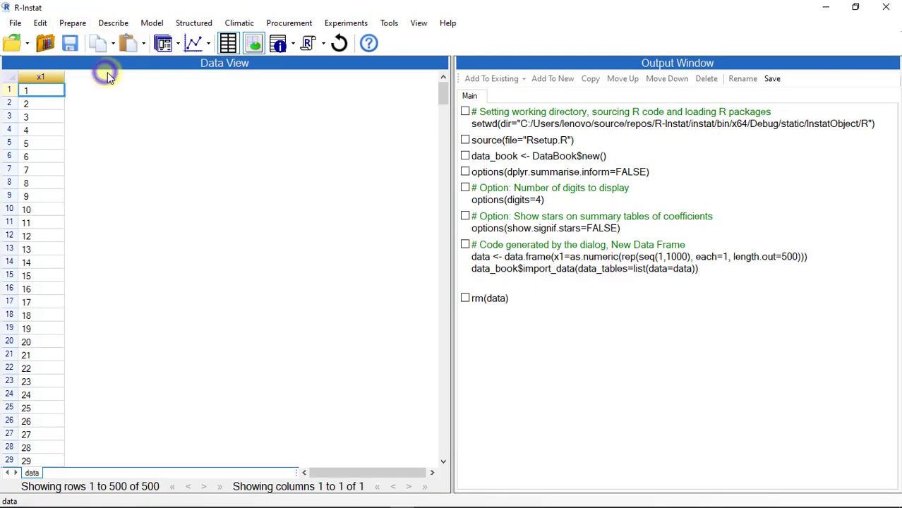
pyautogui.click(483, 160)
pyautogui.click(492, 274)
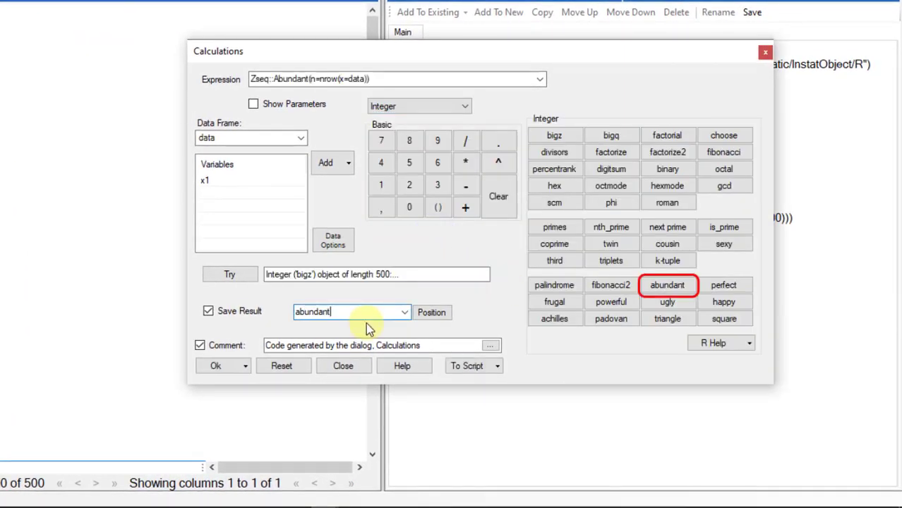
pyautogui.click(225, 368)
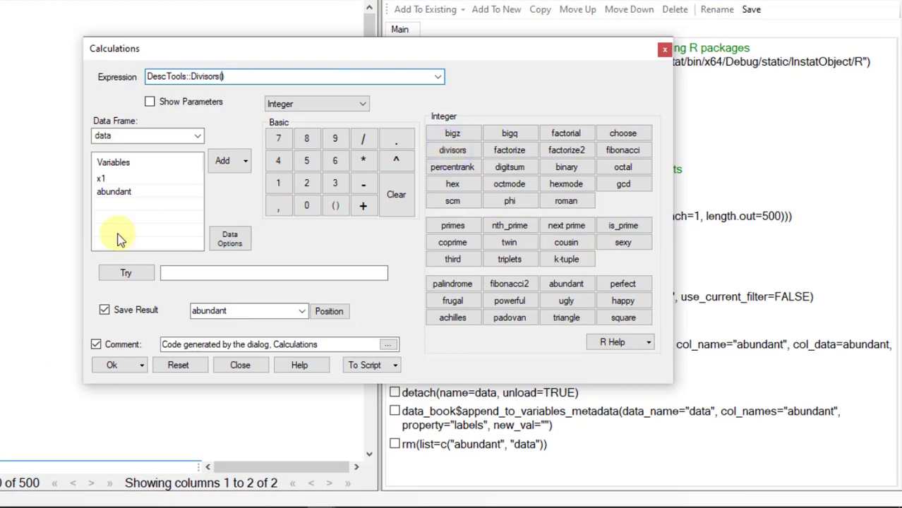
# - Calculate the divisors of the abundant column and save the result as column div
pyautogui.doubleClick(124, 193)
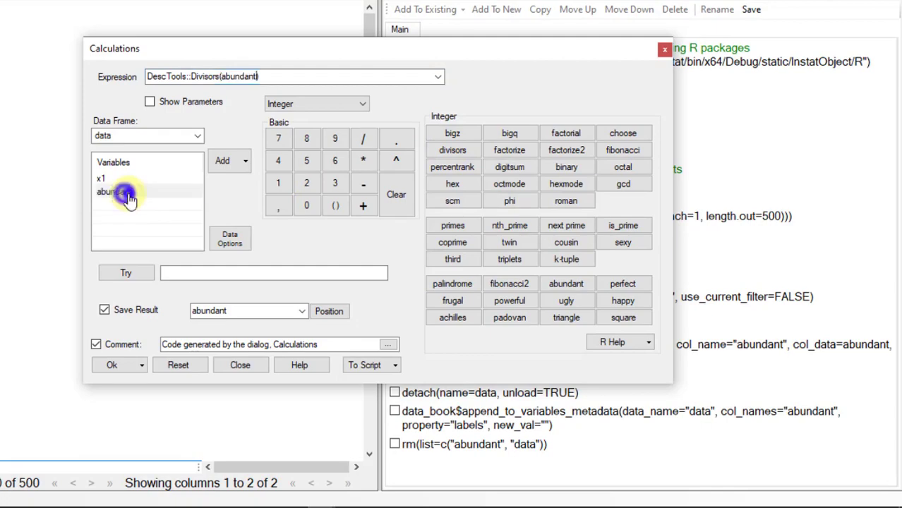
pyautogui.doubleClick(219, 311)
pyautogui.write('div')
pyautogui.click(116, 366)
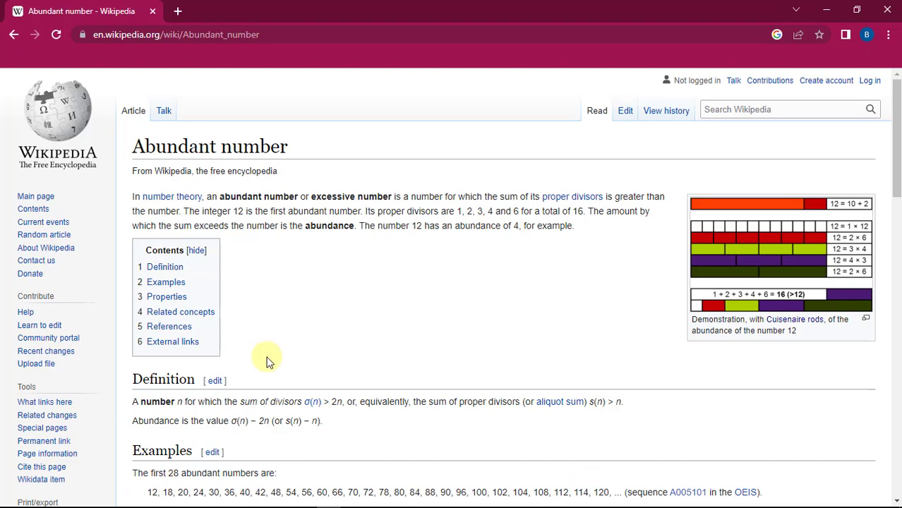
# - Look through the abundant numbers and their divisors, selecting the div entries for the odd numbers 945 and 1575
pyautogui.click(760, 304)
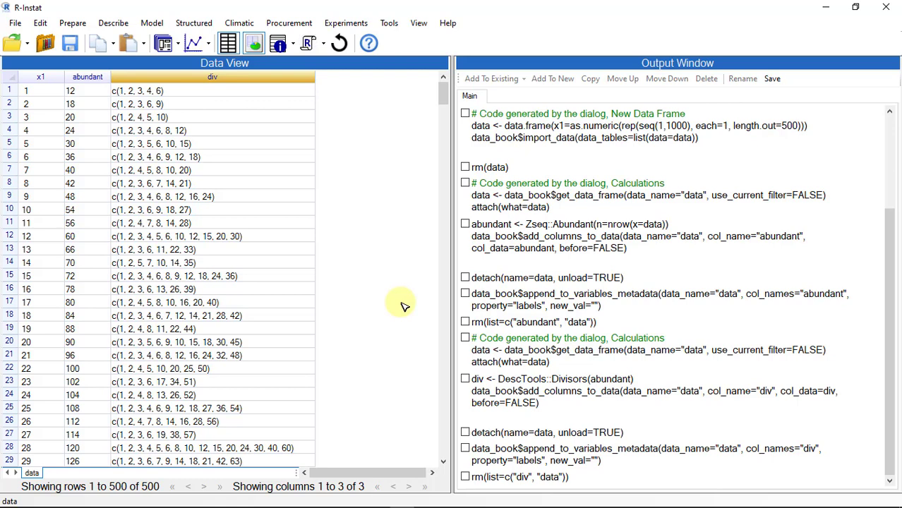
pyautogui.scroll(-20, 402, 307)
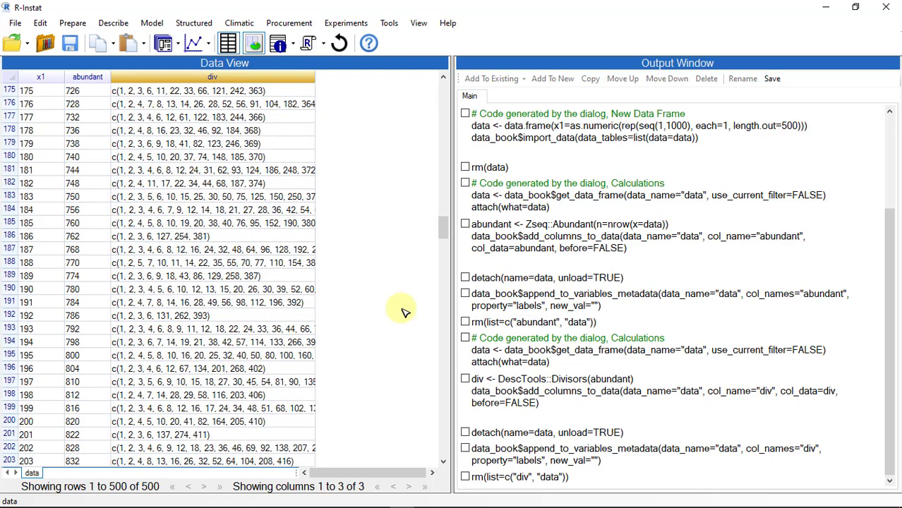
pyautogui.scroll(-2, 402, 312)
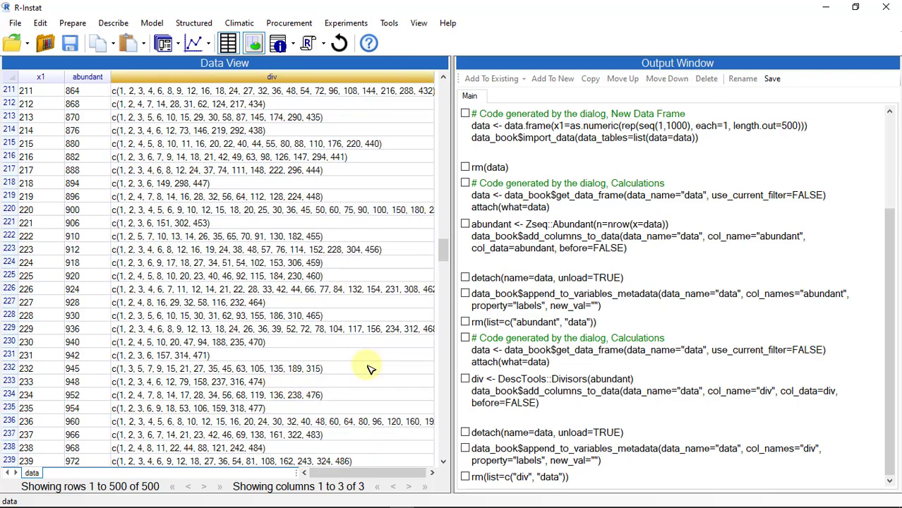
pyautogui.click(366, 365)
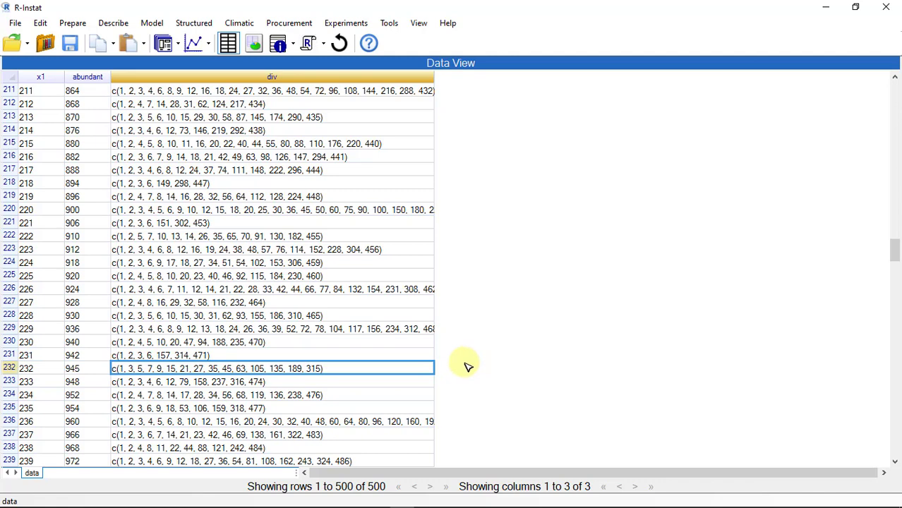
pyautogui.scroll(-20, 466, 367)
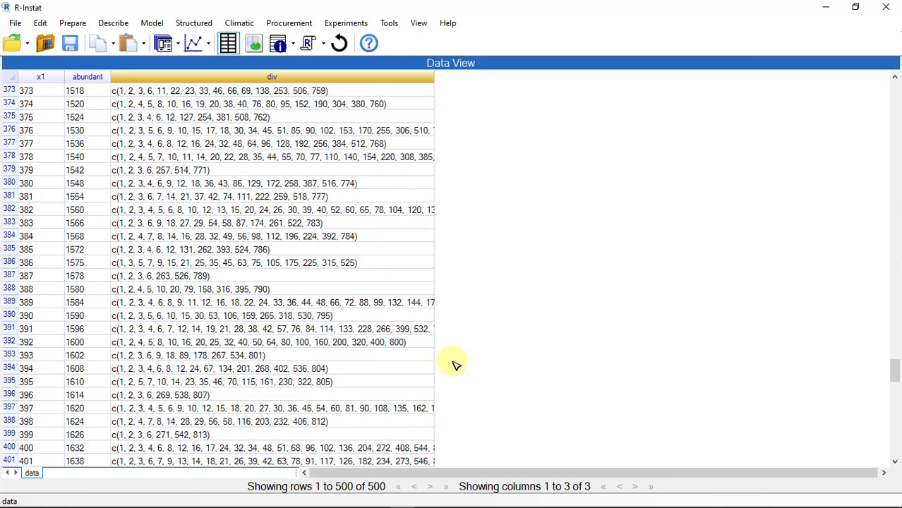
pyautogui.click(392, 263)
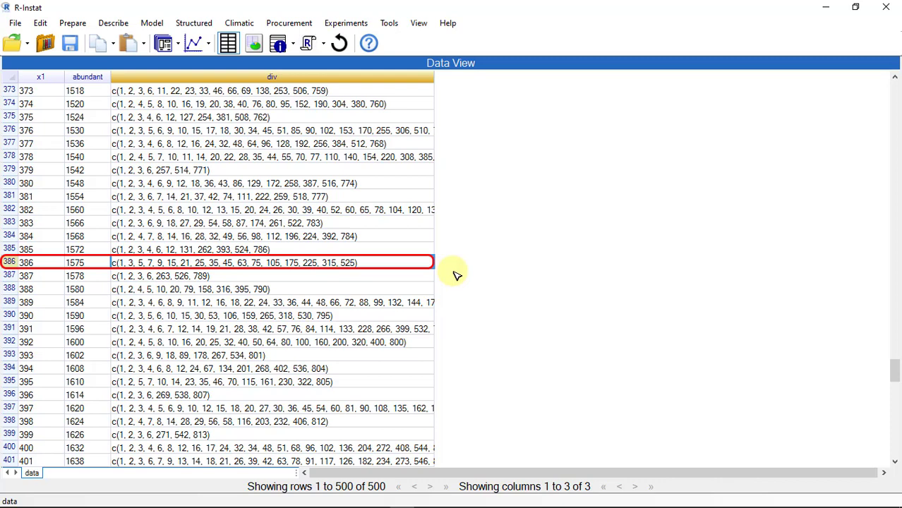
# - Review the preceding rows of divisors, and examine the Properties section of Wikipedia's Abundant number article
pyautogui.scroll(2, 455, 275)
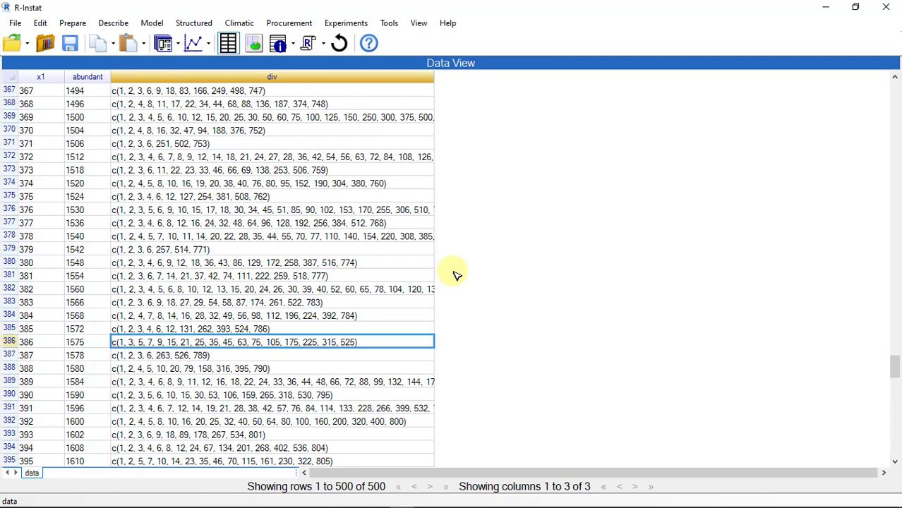
pyautogui.scroll(8, 456, 275)
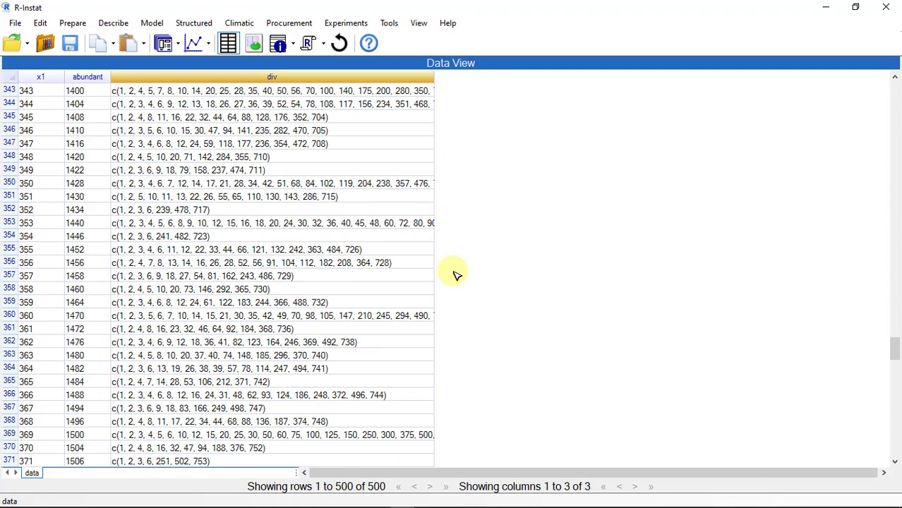
pyautogui.scroll(6, 456, 275)
pyautogui.scroll(4, 455, 276)
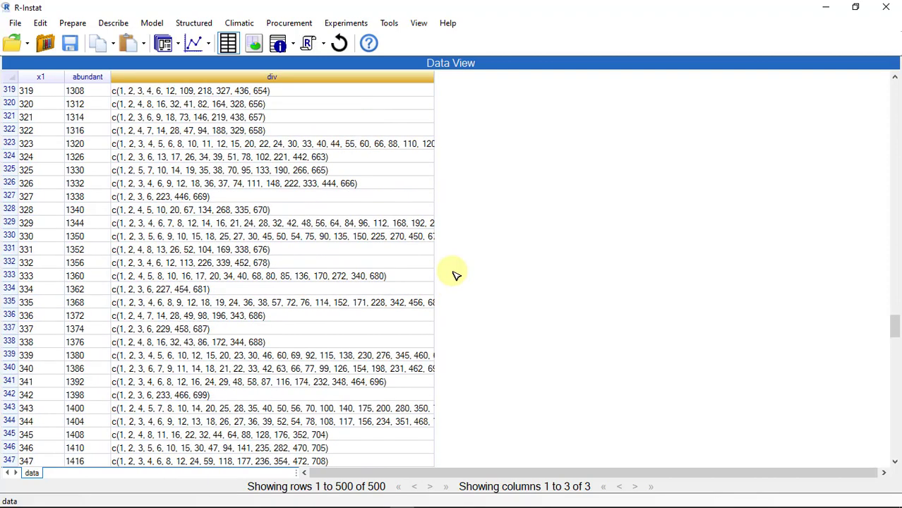
pyautogui.scroll(8, 456, 275)
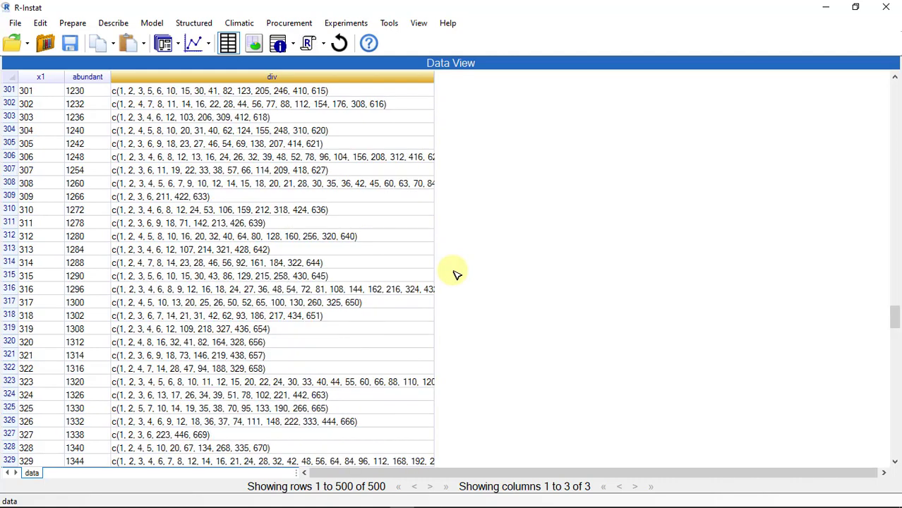
pyautogui.scroll(2, 455, 275)
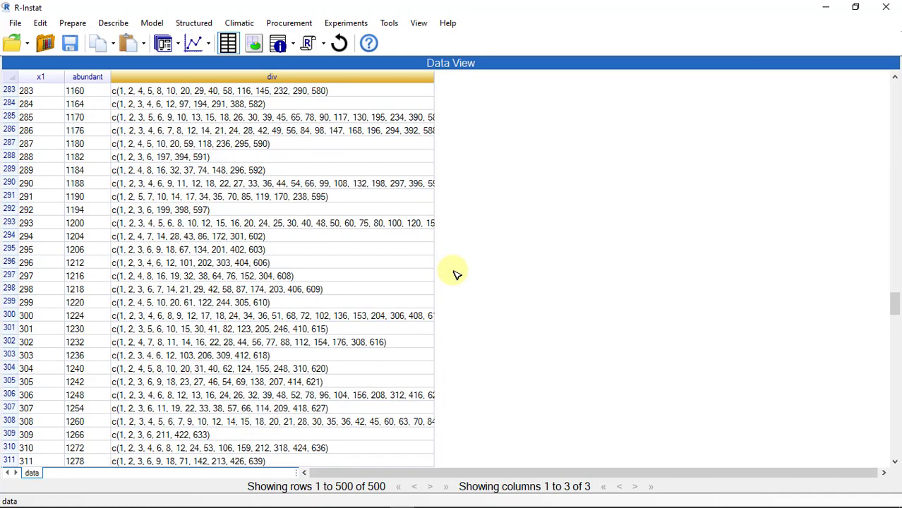
pyautogui.scroll(2, 456, 276)
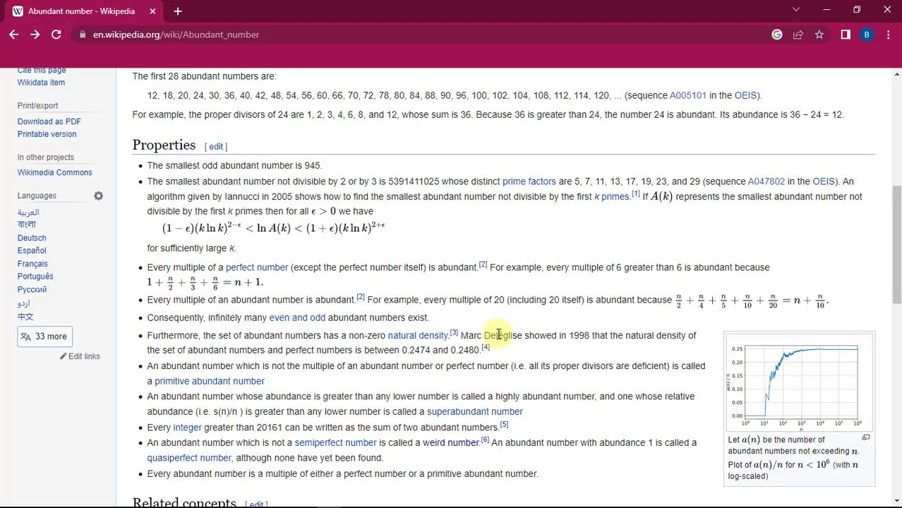
pyautogui.scroll(1, 422, 292)
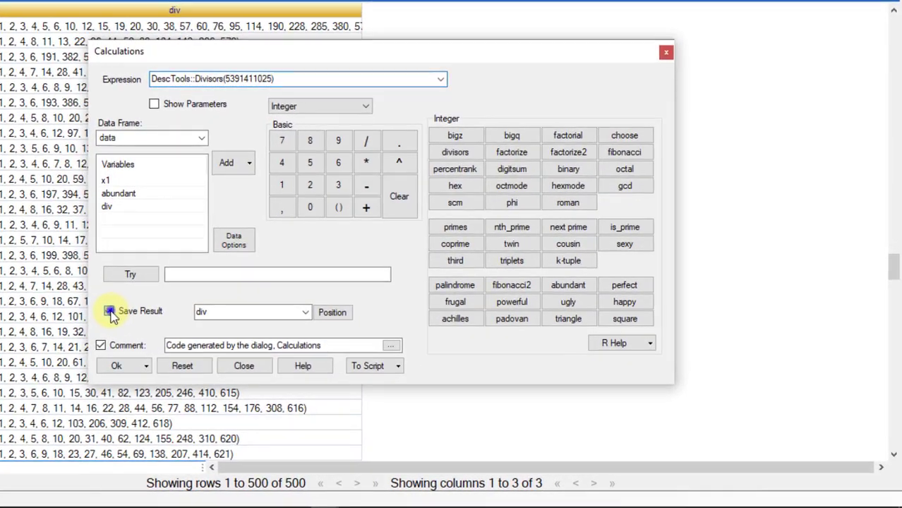
pyautogui.click(110, 311)
pyautogui.click(117, 366)
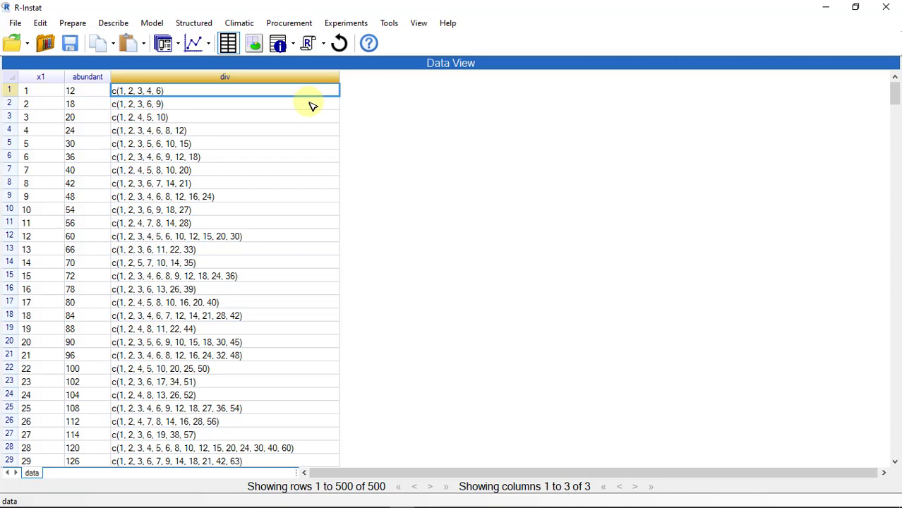
# - Select the div entries in rows 2 and 14 to inspect the divisors of 18 and 70
pyautogui.click(289, 110)
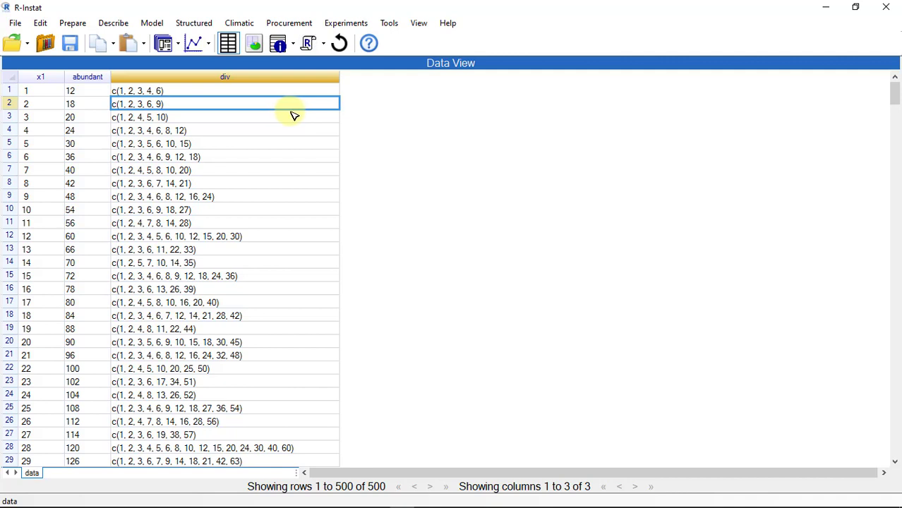
pyautogui.scroll(-4, 293, 113)
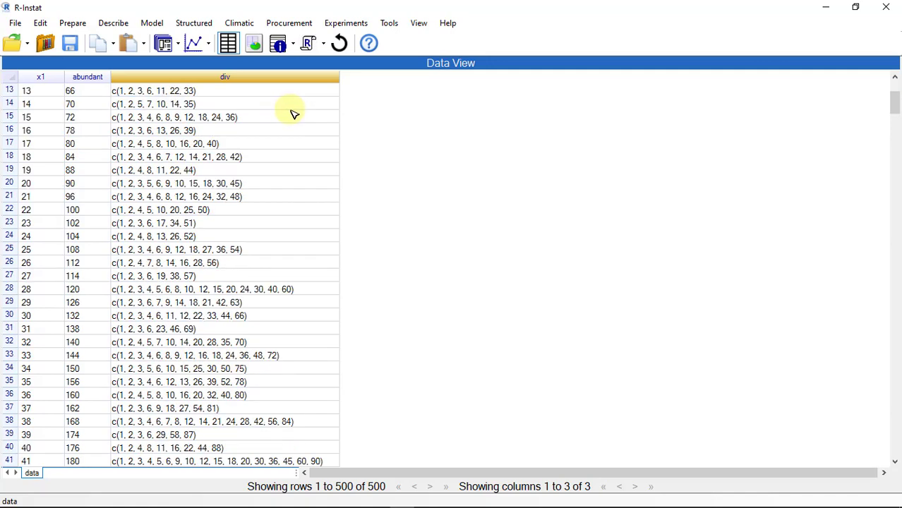
pyautogui.click(292, 106)
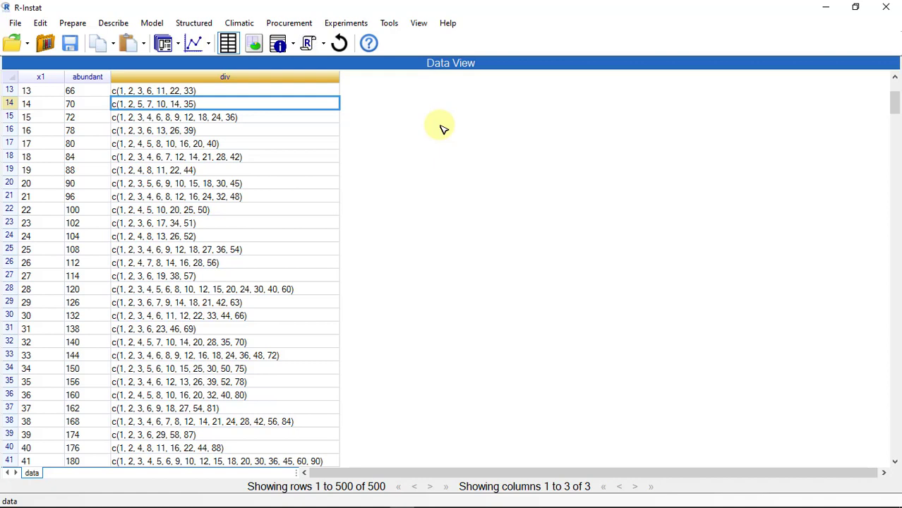
# - Transform the div text column to a substring from start value 3 to end value -2, saved as div_transformed
pyautogui.click(66, 25)
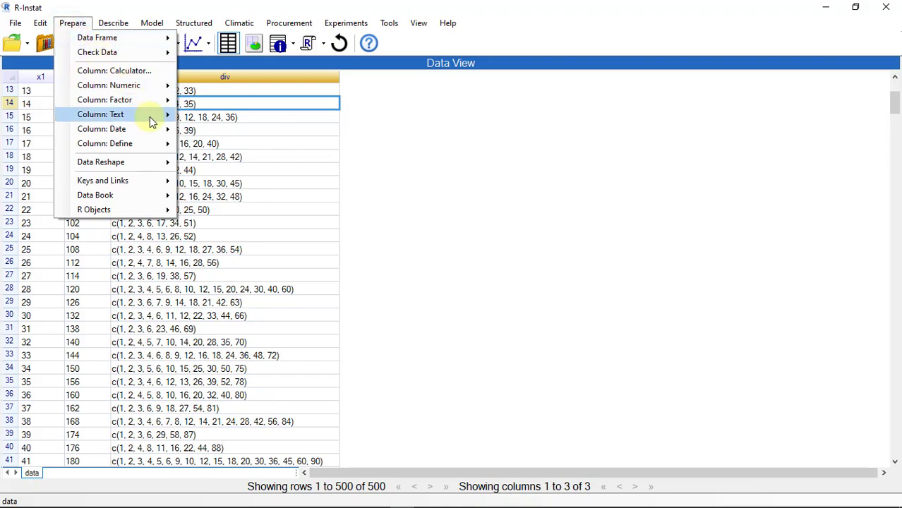
pyautogui.moveTo(150, 116)
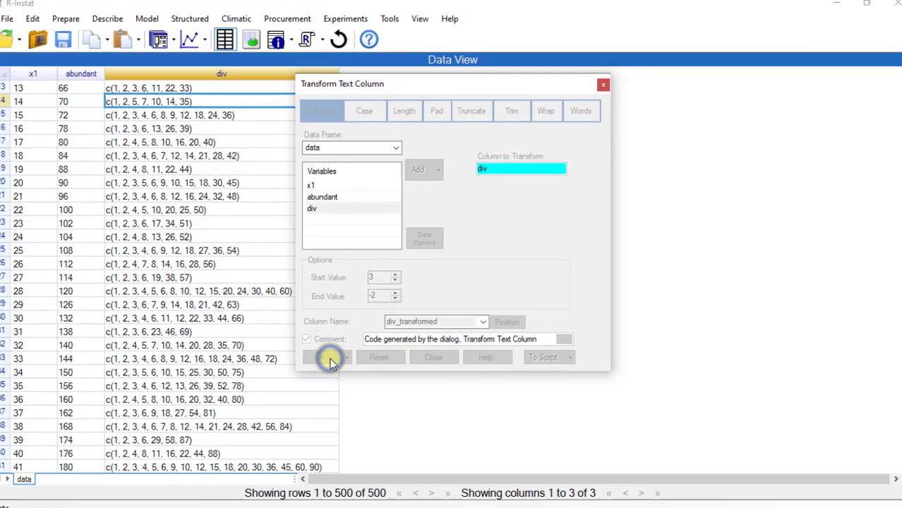
pyautogui.click(303, 417)
# - Split div_transformed by comma into the maximum number of text components with prefix split, and select row 413
pyautogui.click(73, 22)
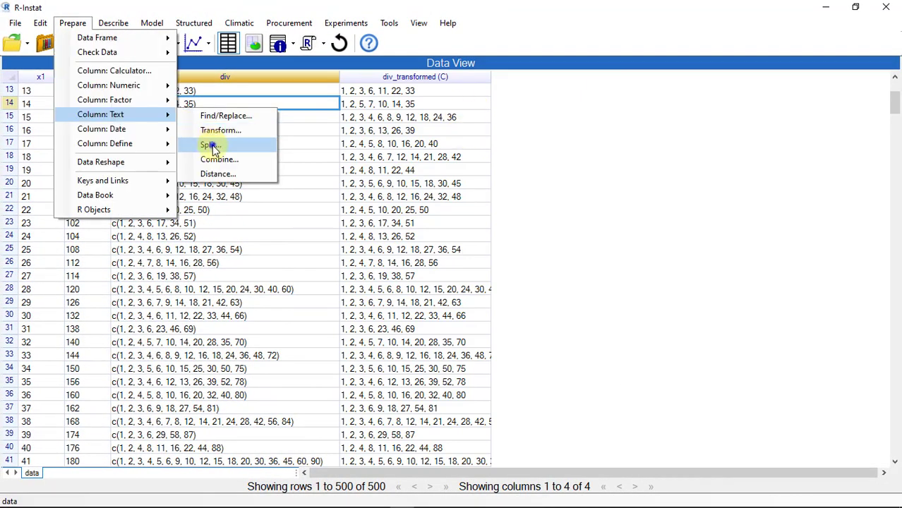
pyautogui.click(212, 144)
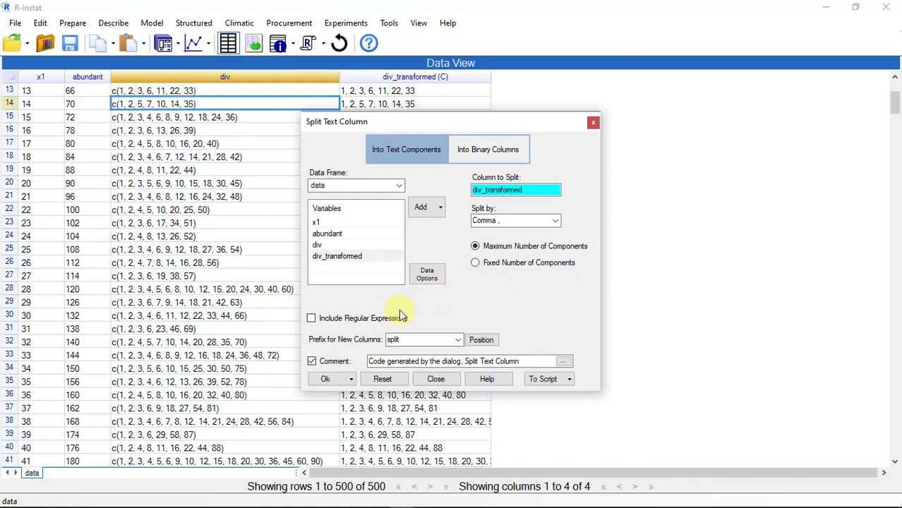
pyautogui.click(335, 379)
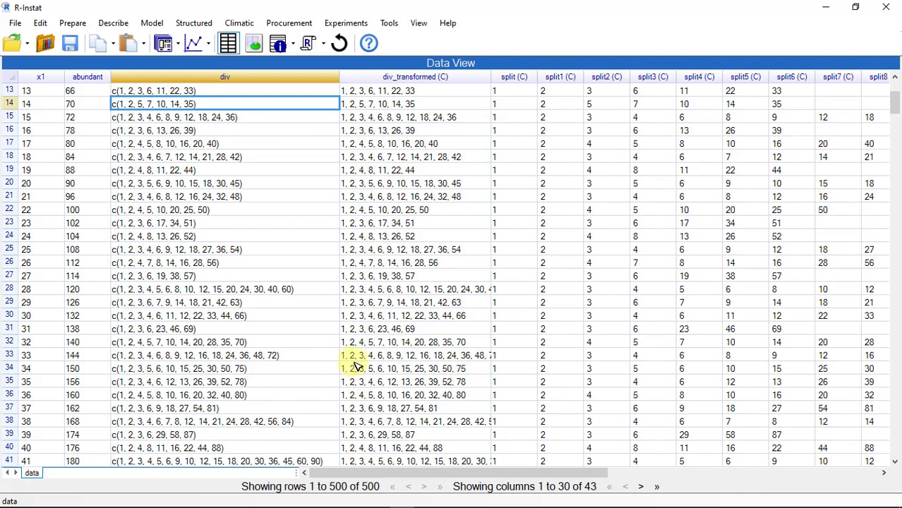
pyautogui.click(5, 301)
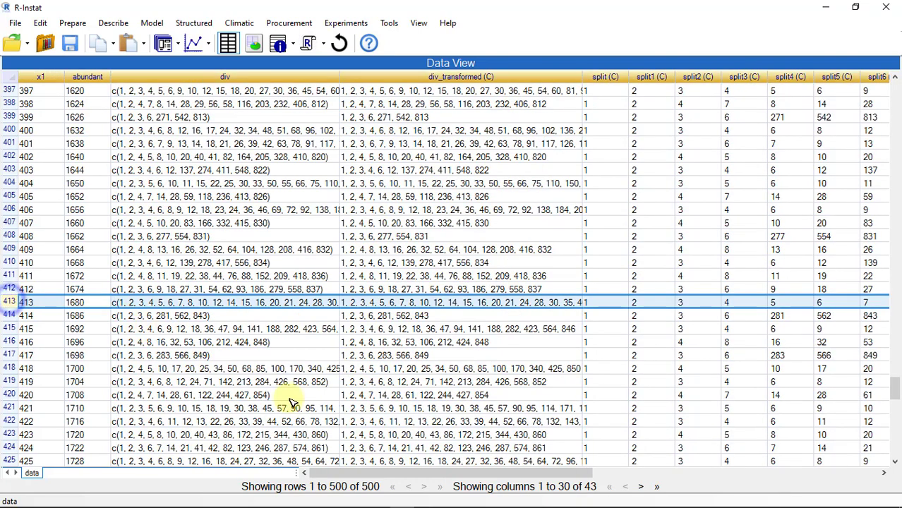
pyautogui.moveTo(524, 480); pyautogui.dragTo(525, 502)
# - Replace the blank values in the split columns of the data frame with missing values
pyautogui.click(72, 22)
pyautogui.moveTo(97, 37)
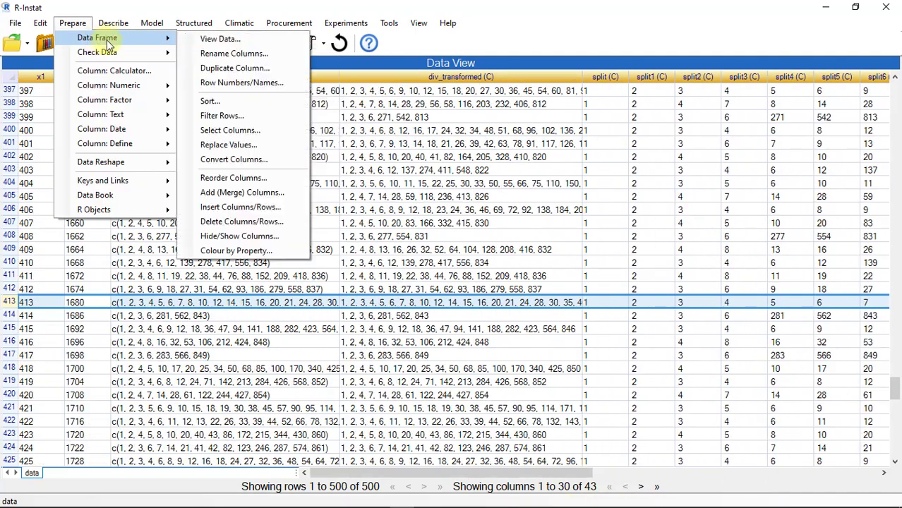
pyautogui.click(225, 144)
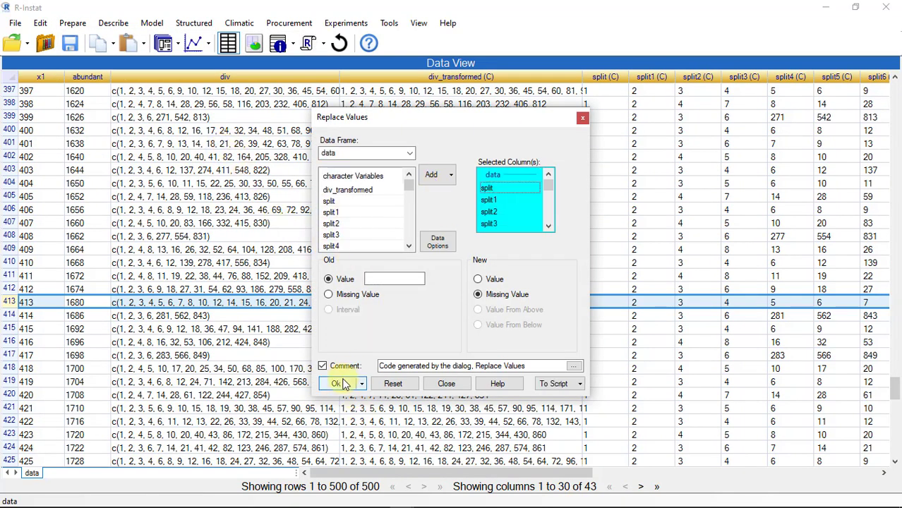
pyautogui.click(337, 383)
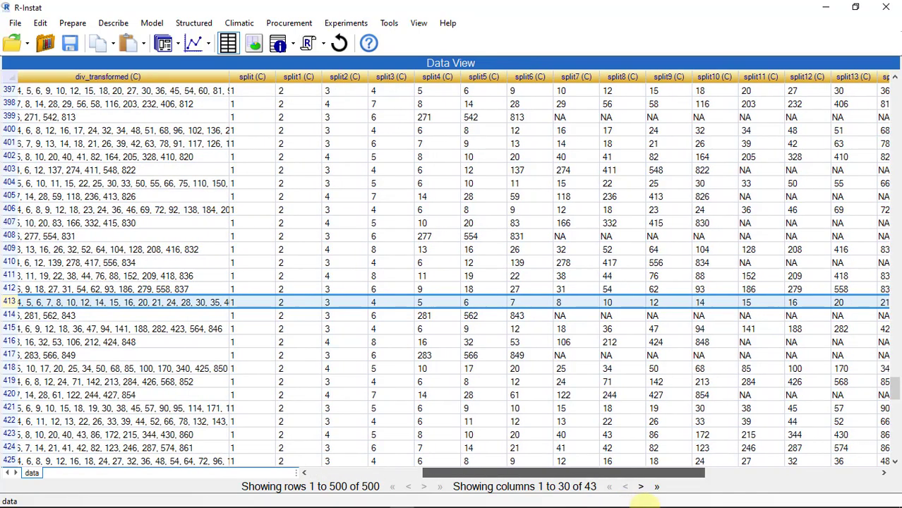
# - Inspect the further split columns and select all cells of the data frame
pyautogui.moveTo(645, 506); pyautogui.dragTo(653, 498)
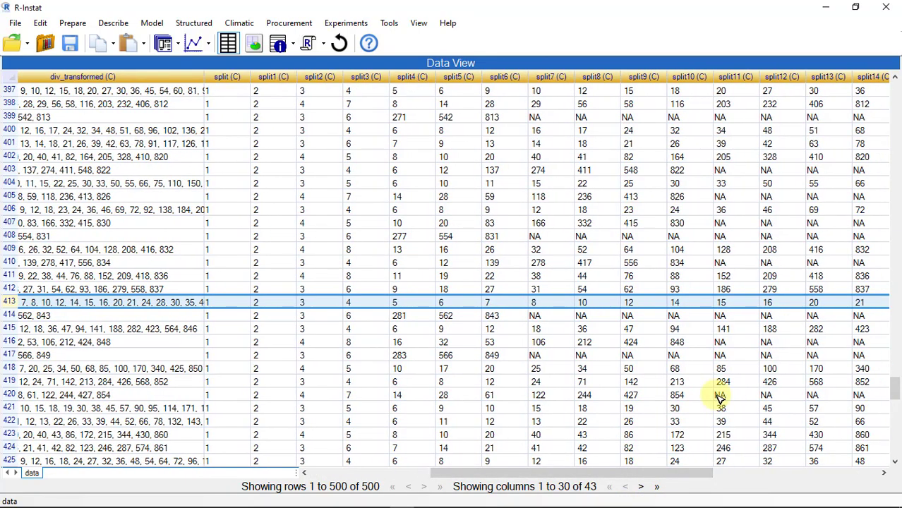
pyautogui.hotkey('ctrl', 'a')
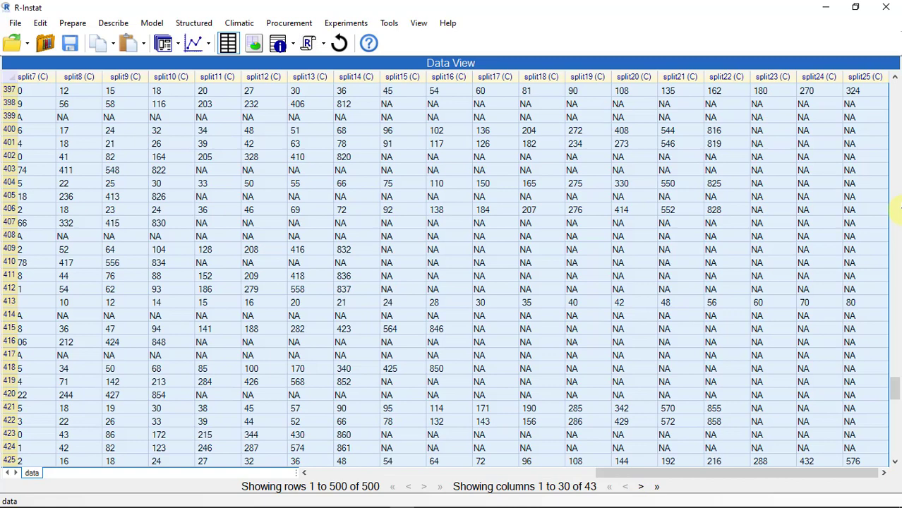
# - Convert the selected split columns to numeric and save their row sums, ignoring missing values, as Sum positioned after the abundant column
pyautogui.rightClick(487, 77)
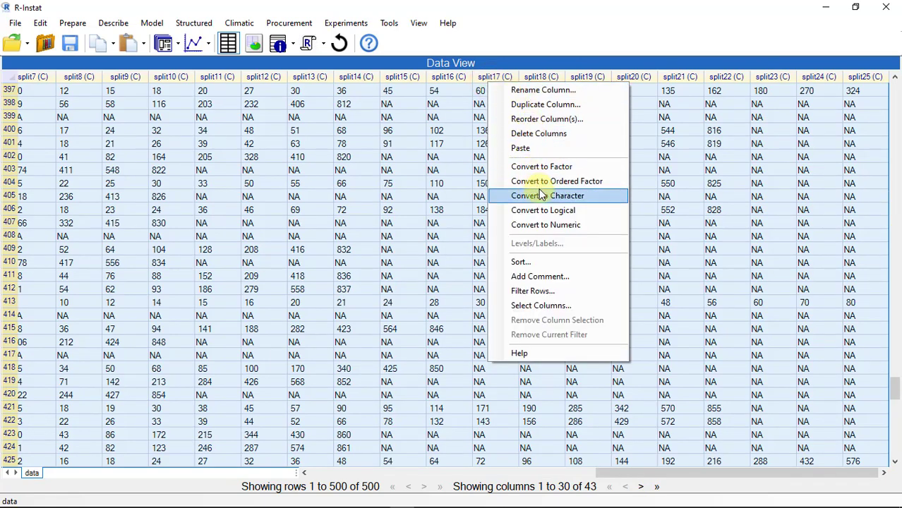
pyautogui.click(547, 224)
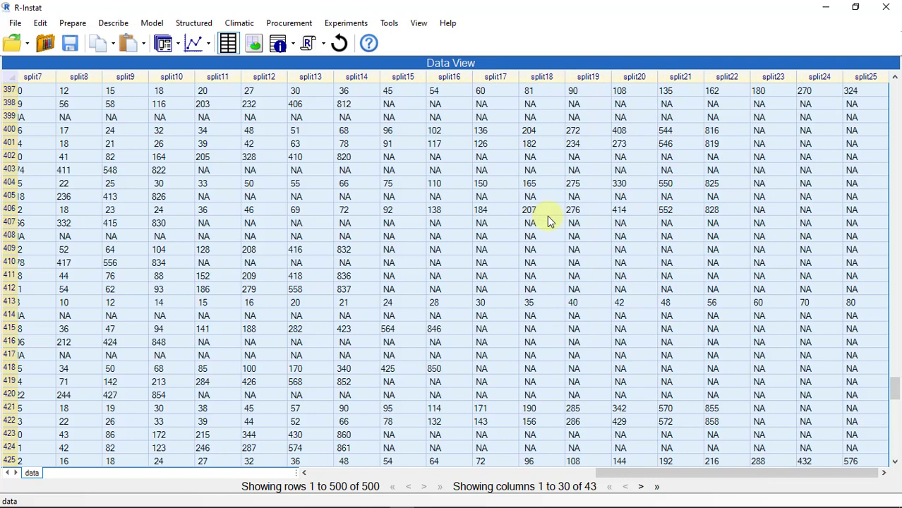
pyautogui.click(73, 22)
pyautogui.moveTo(158, 85)
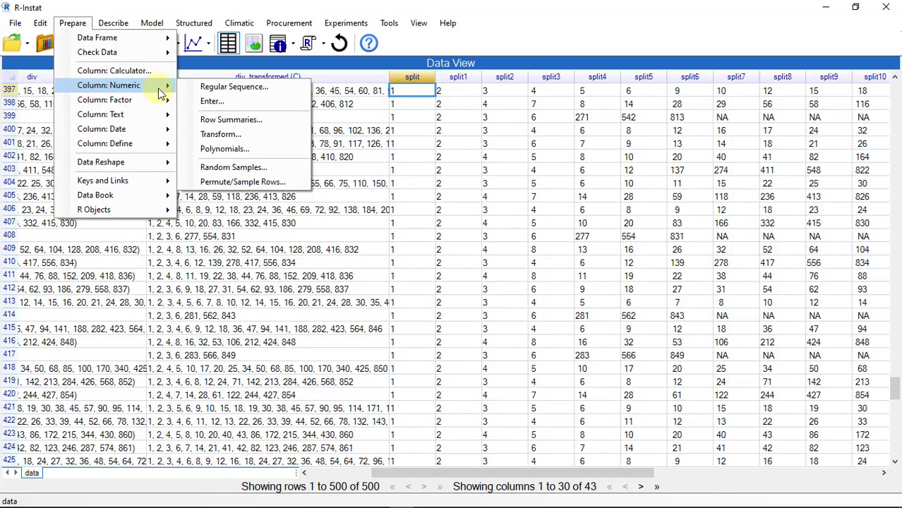
pyautogui.click(231, 120)
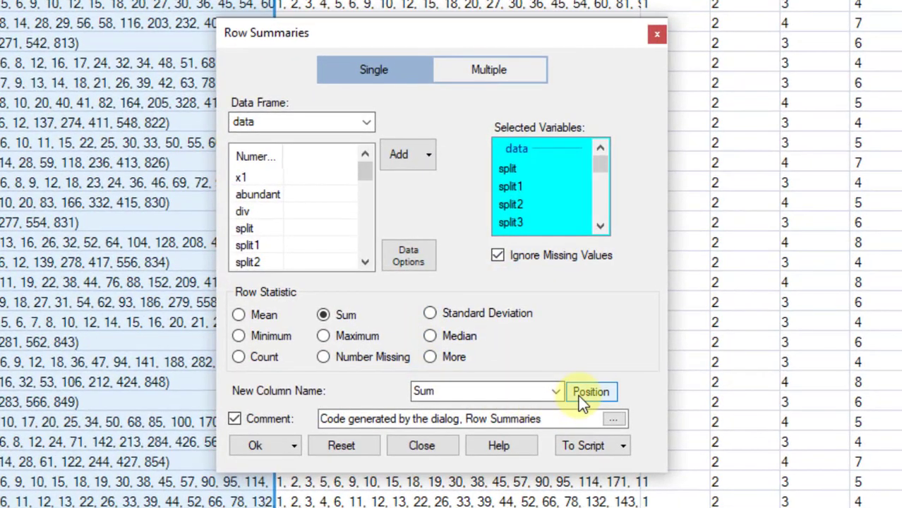
pyautogui.click(583, 392)
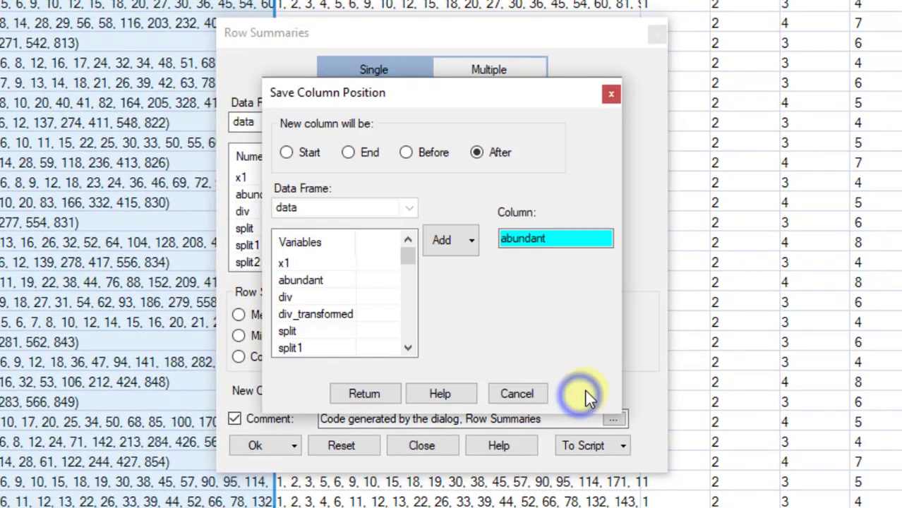
pyautogui.click(376, 393)
pyautogui.click(268, 442)
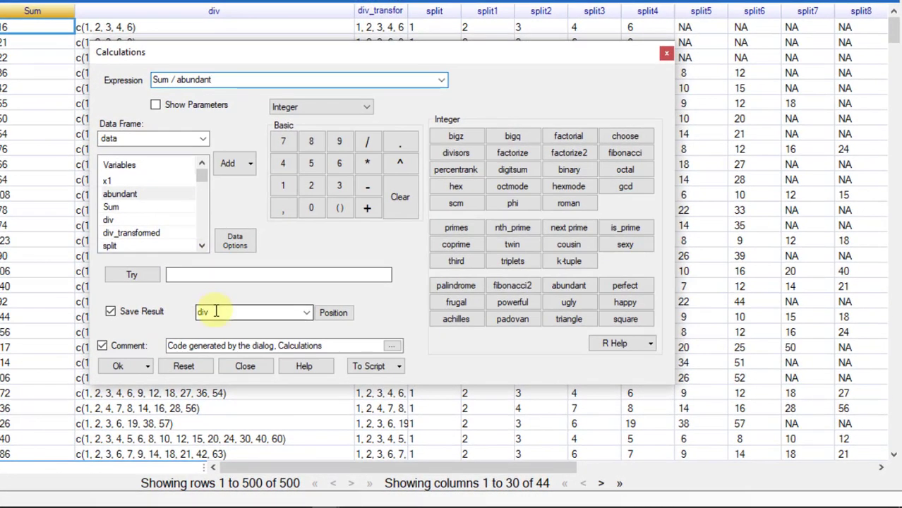
# - Calculate Sum / abundant, save the result as relative, and narrow the new column
pyautogui.write('relative')
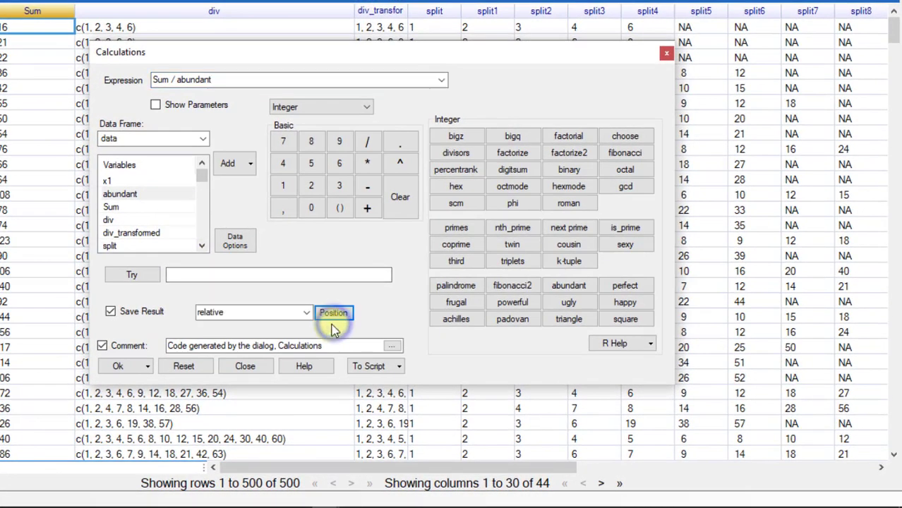
pyautogui.click(125, 368)
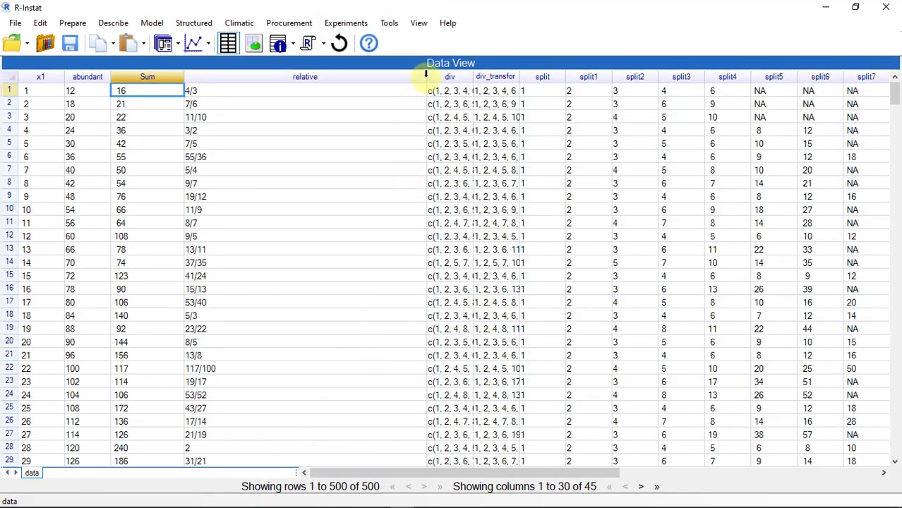
pyautogui.moveTo(425, 73); pyautogui.dragTo(254, 83)
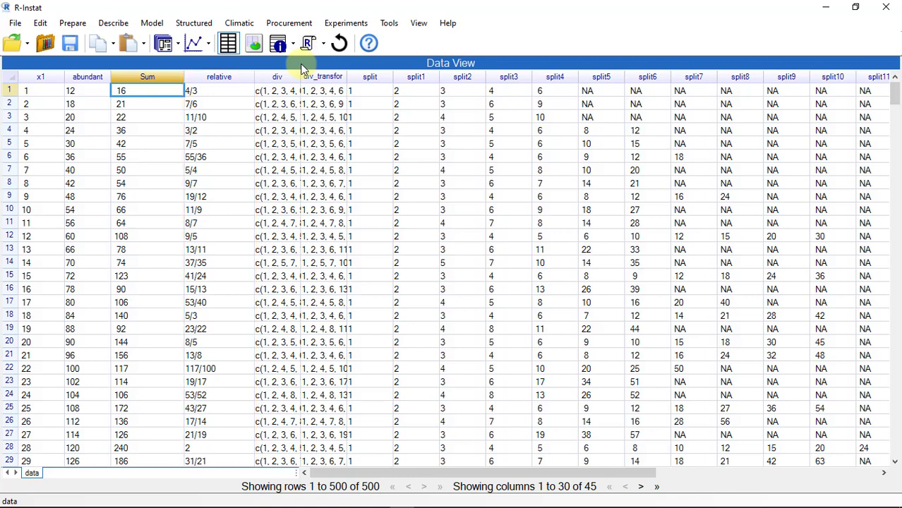
# - Duplicate the abundant column and convert the copy to numeric
pyautogui.rightClick(79, 78)
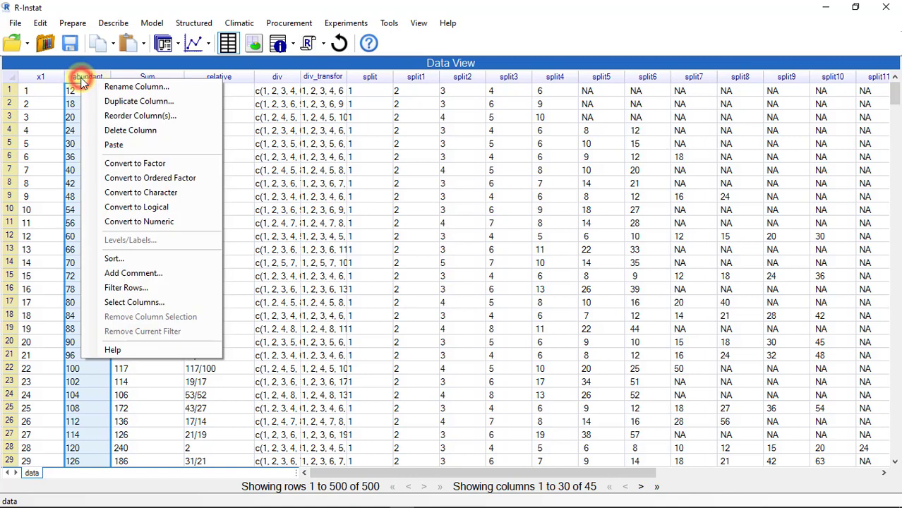
pyautogui.click(113, 104)
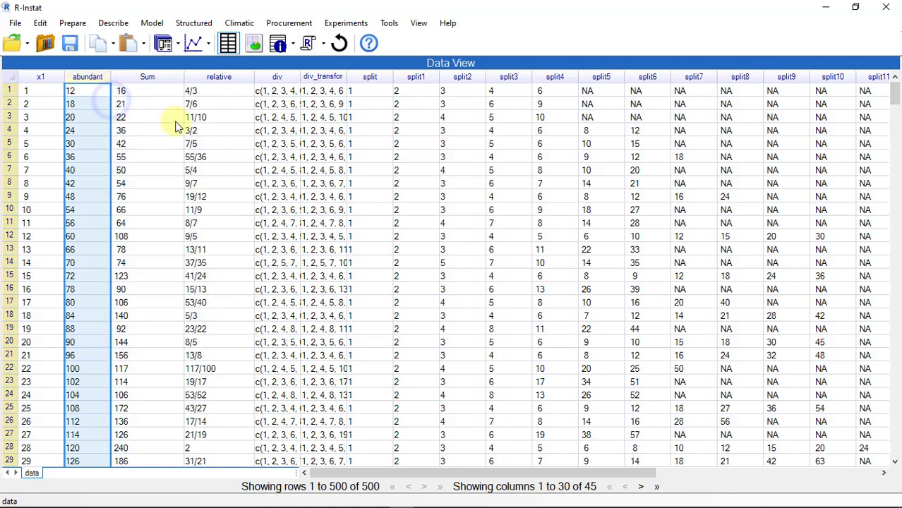
pyautogui.click(318, 390)
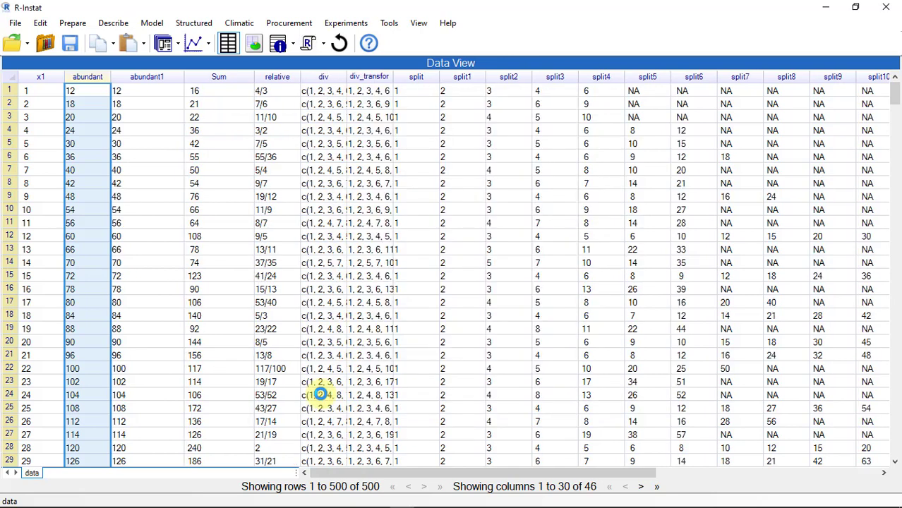
pyautogui.rightClick(132, 76)
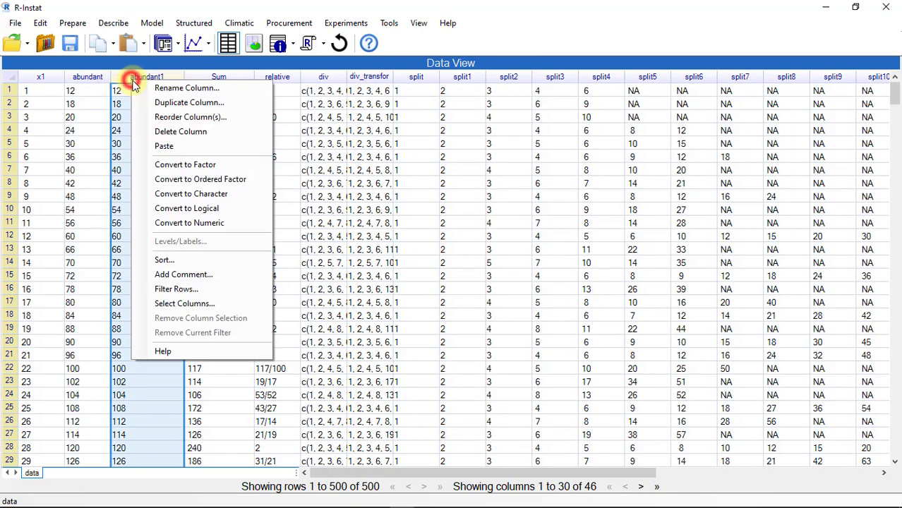
pyautogui.click(183, 222)
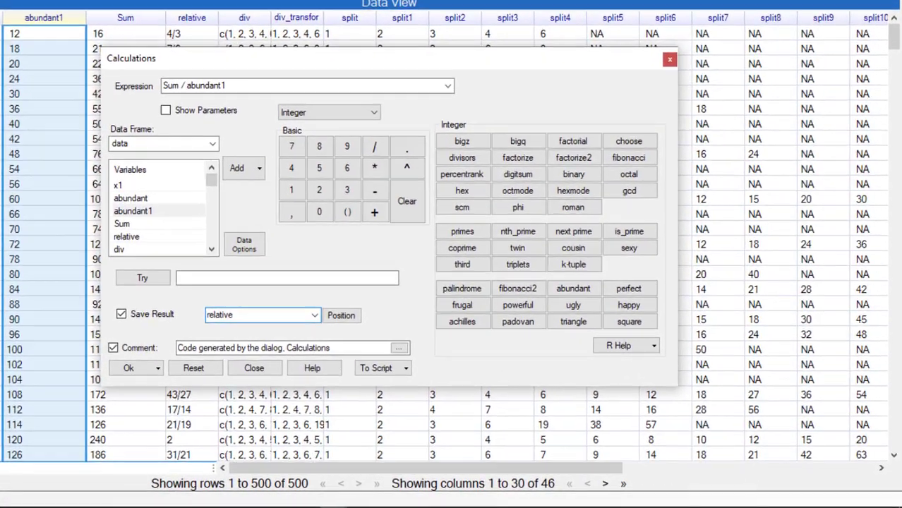
# - Calculate Sum / abundant1 and save the decimal result as relative2
pyautogui.write('2')
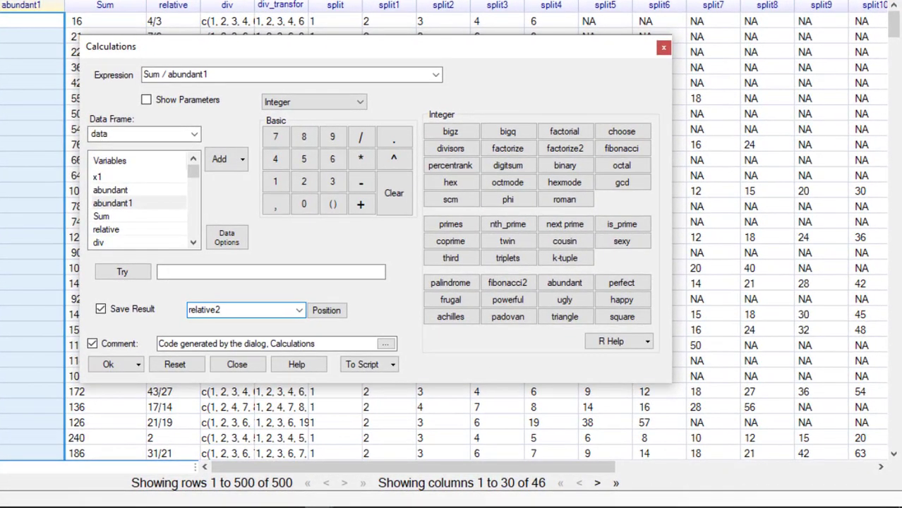
pyautogui.click(121, 361)
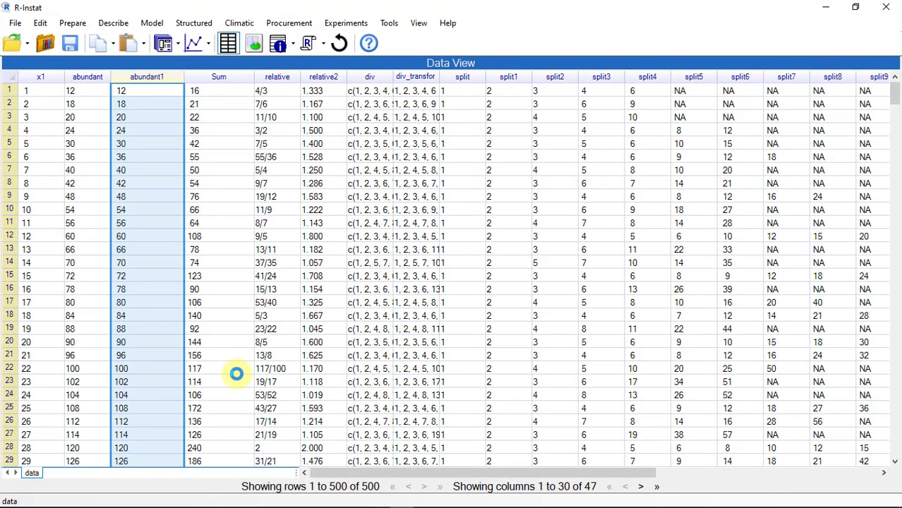
# - Examine the relative2 column down the rows for the successively larger ratios of divisor sum to abundant number
pyautogui.click(8, 158)
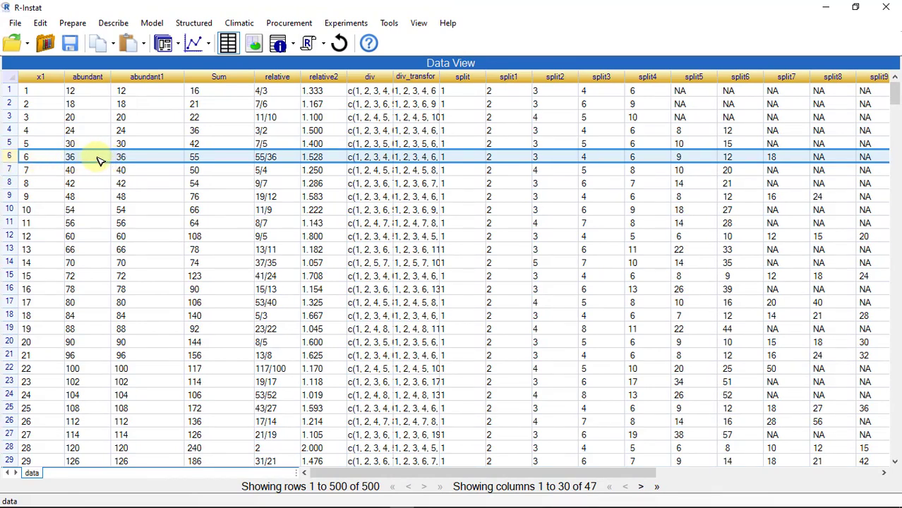
pyautogui.click(337, 157)
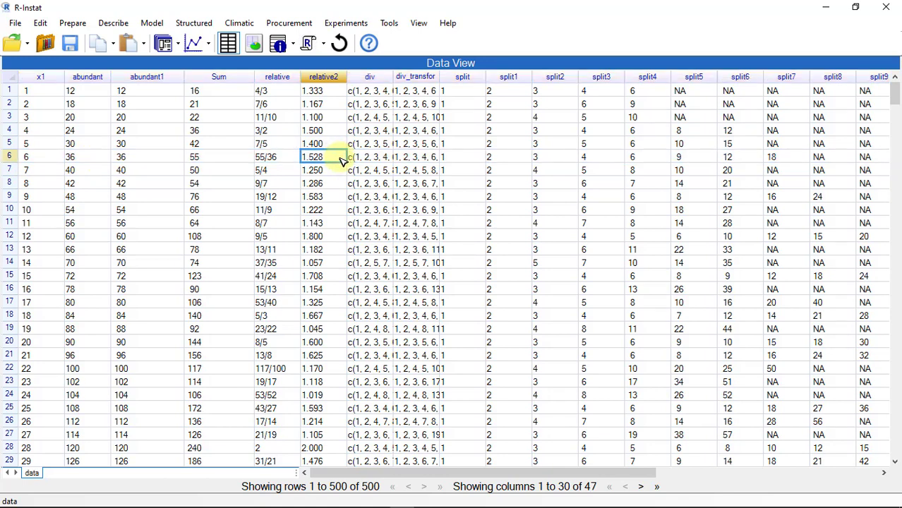
pyautogui.click(312, 199)
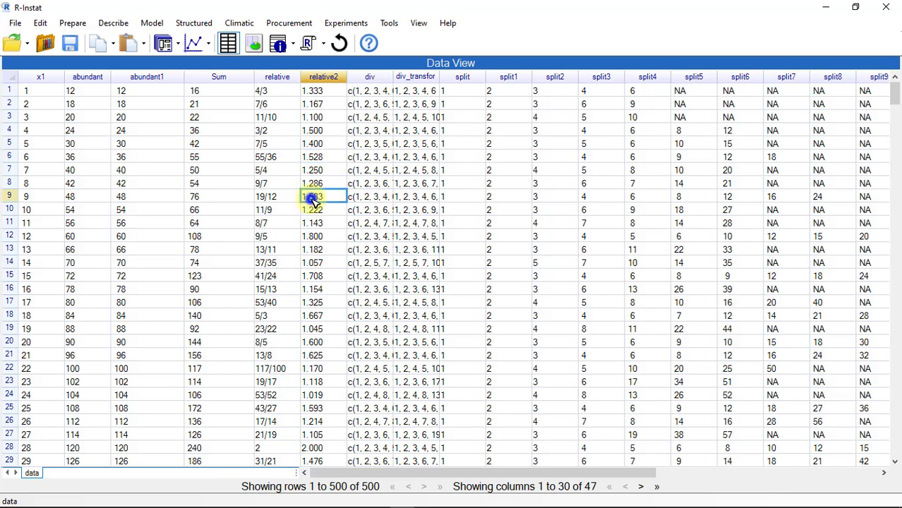
pyautogui.click(345, 240)
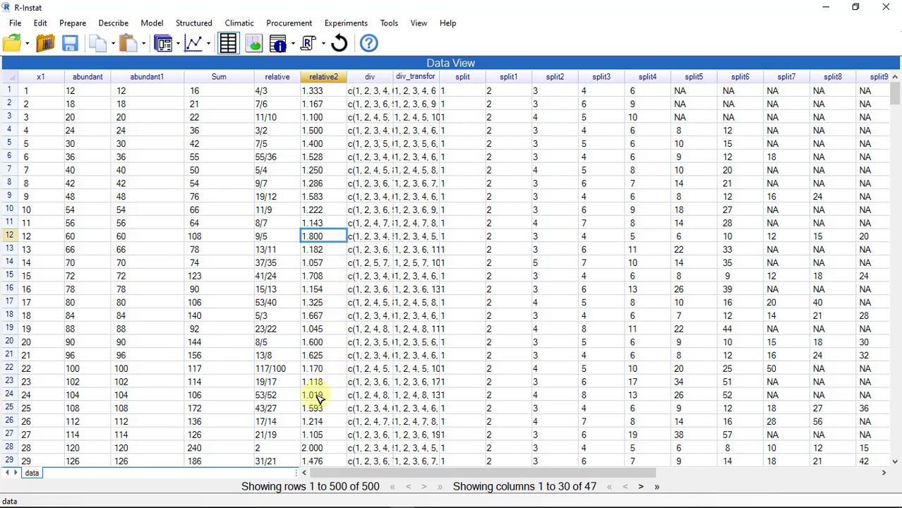
pyautogui.click(322, 448)
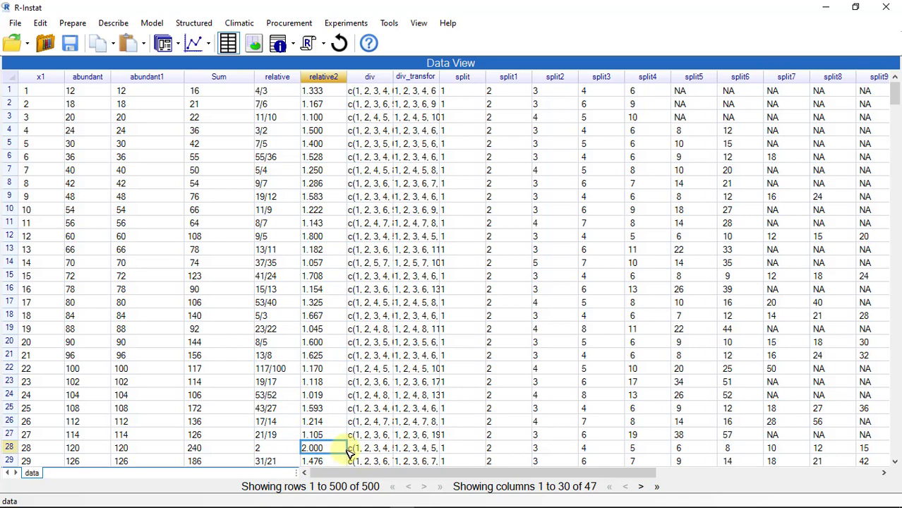
pyautogui.scroll(-6, 345, 451)
pyautogui.click(329, 382)
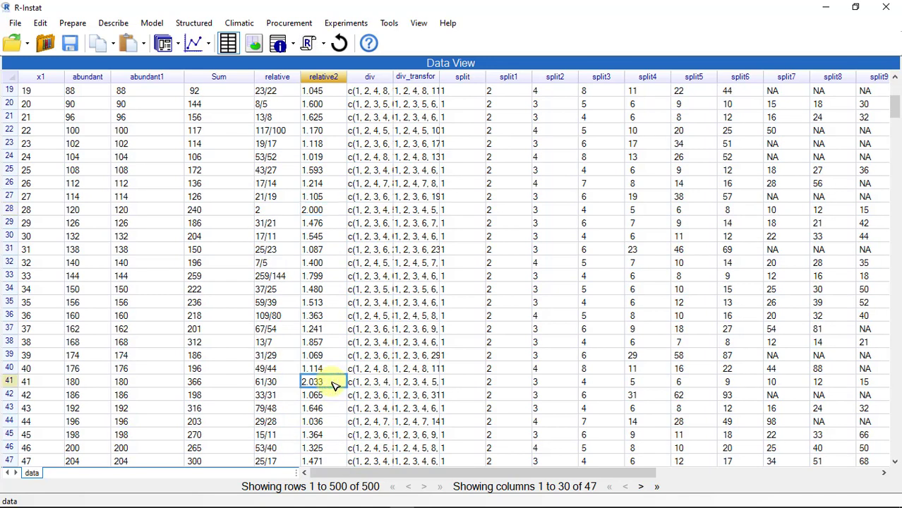
pyautogui.scroll(-4, 334, 387)
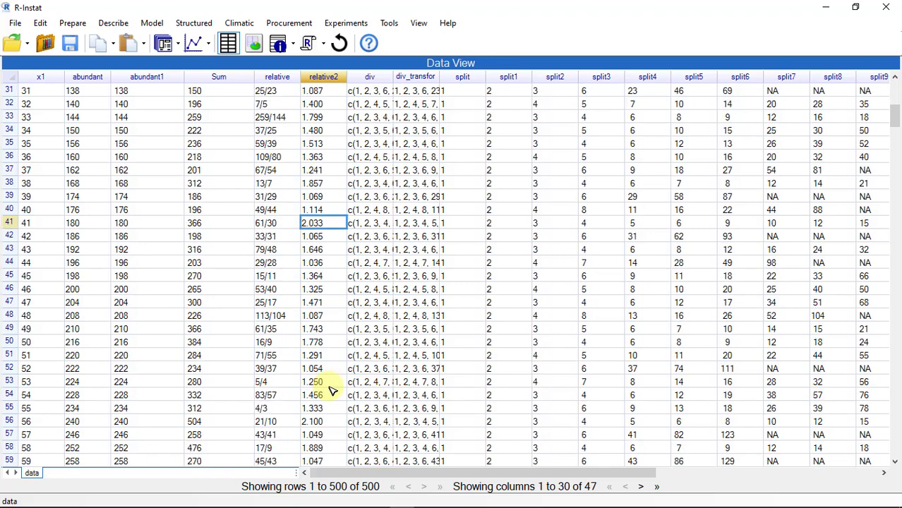
pyautogui.scroll(-2, 332, 381)
pyautogui.click(330, 342)
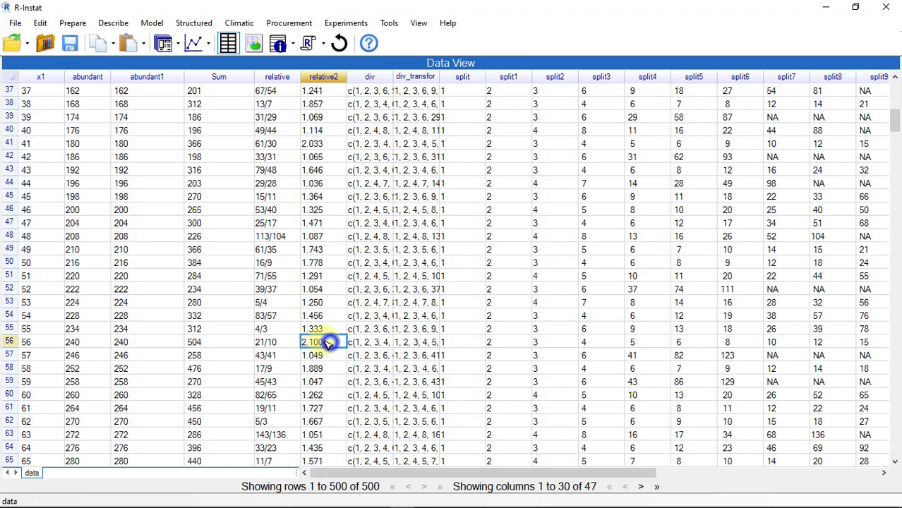
pyautogui.scroll(-8, 342, 385)
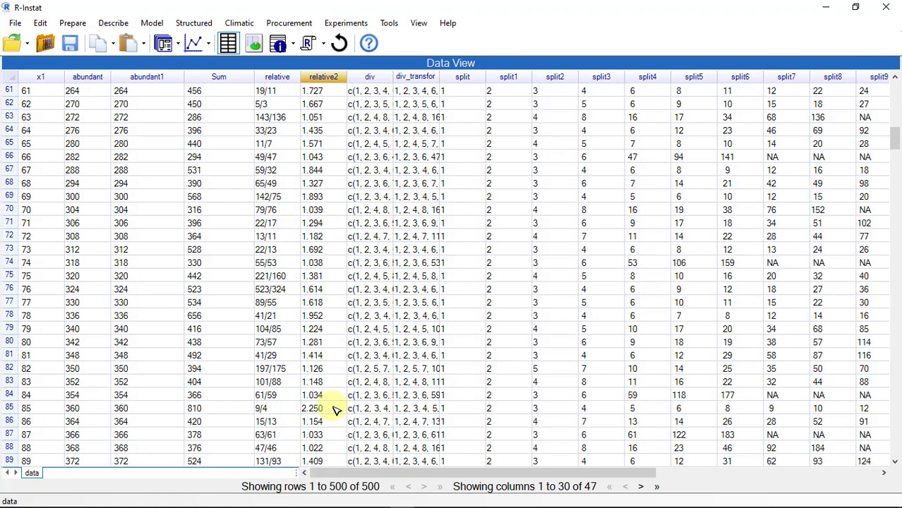
pyautogui.click(333, 408)
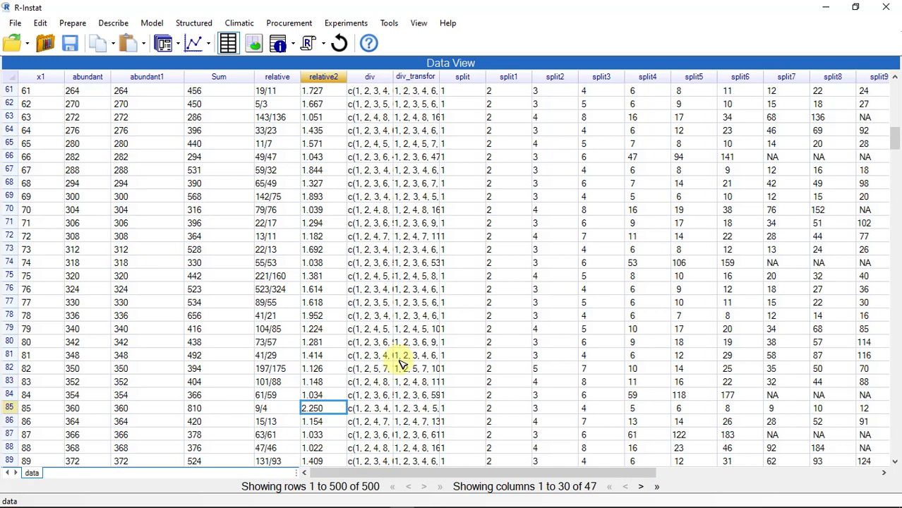
# - Draw a line plot of relative2 against abundant1 with peaks and points added
pyautogui.click(113, 23)
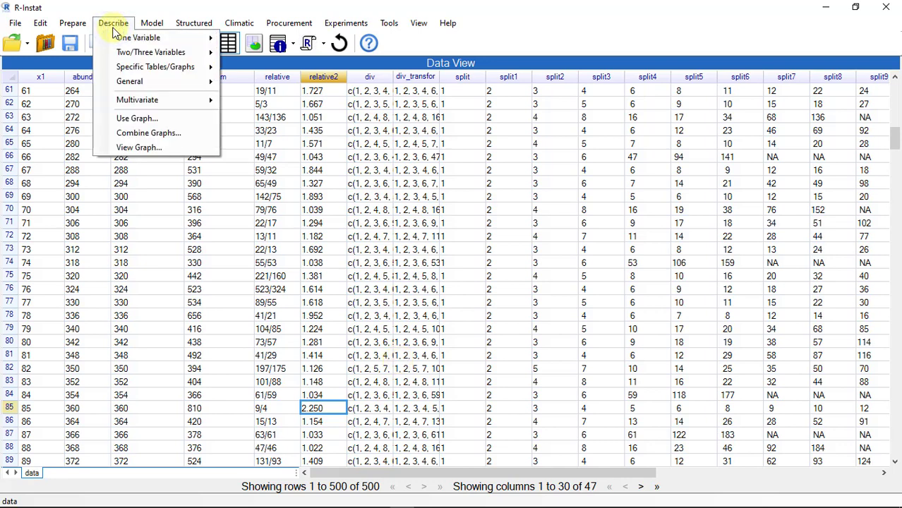
pyautogui.moveTo(149, 71)
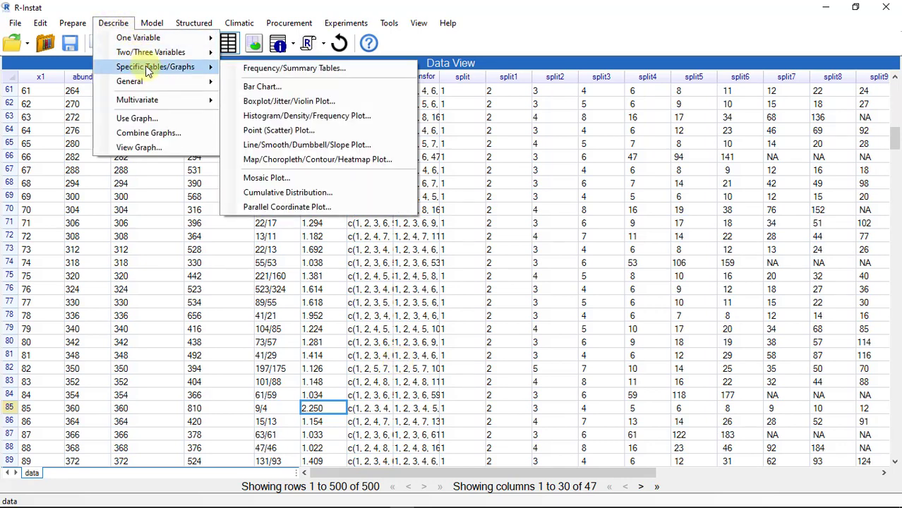
pyautogui.click(271, 146)
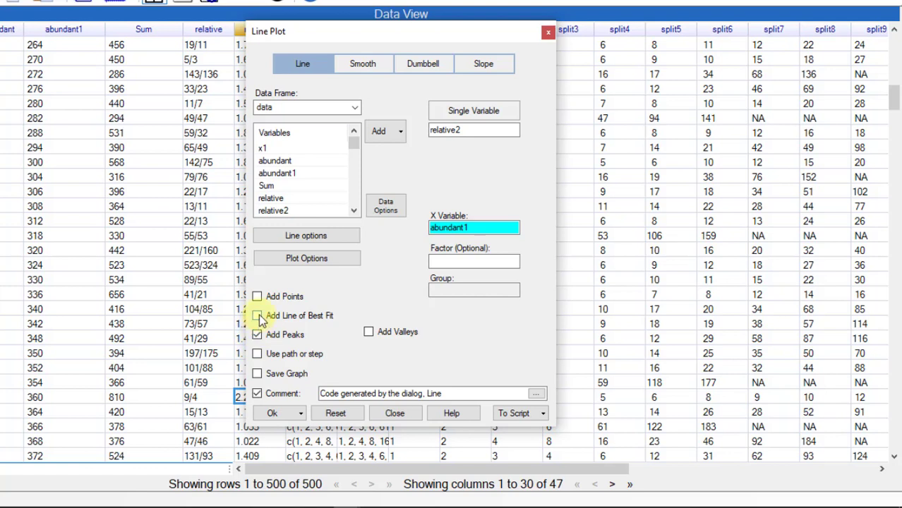
pyautogui.click(258, 296)
pyautogui.click(272, 414)
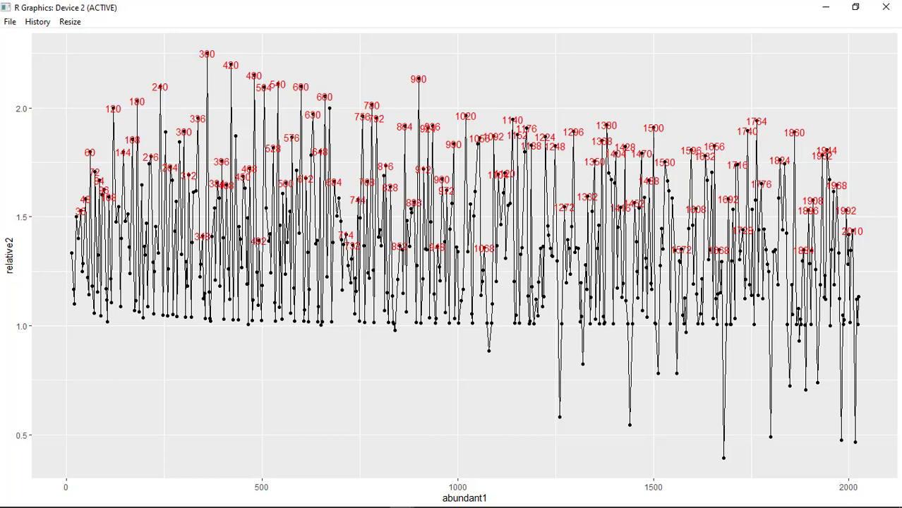
# - Minimise the graph window and select the first value of the abundant1 column in the data
pyautogui.click(826, 7)
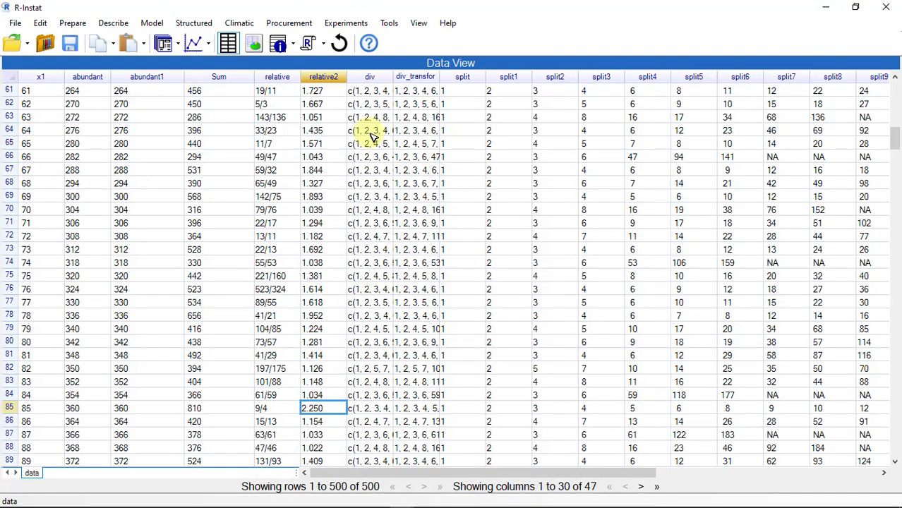
pyautogui.scroll(20, 370, 125)
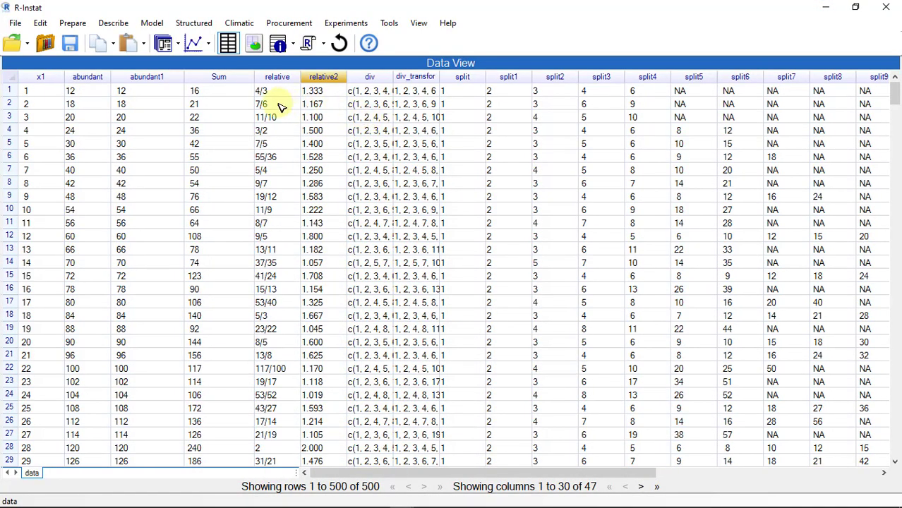
pyautogui.click(141, 89)
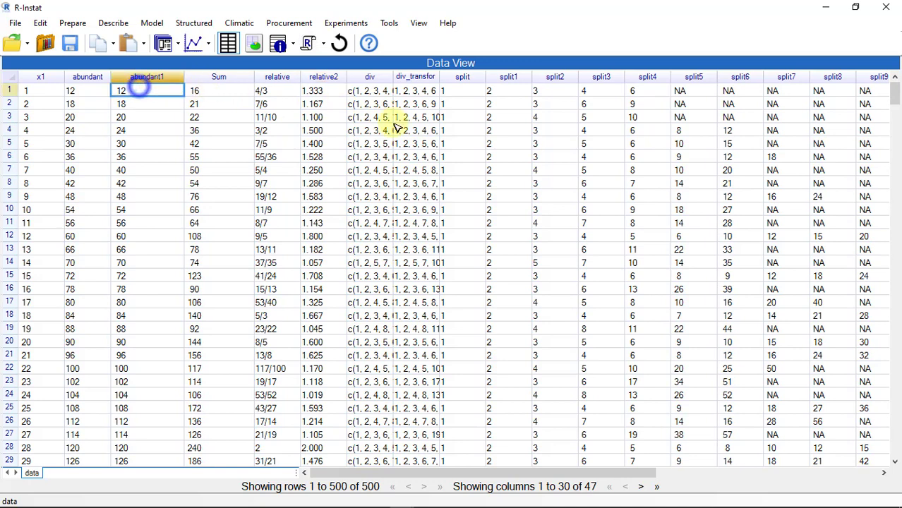